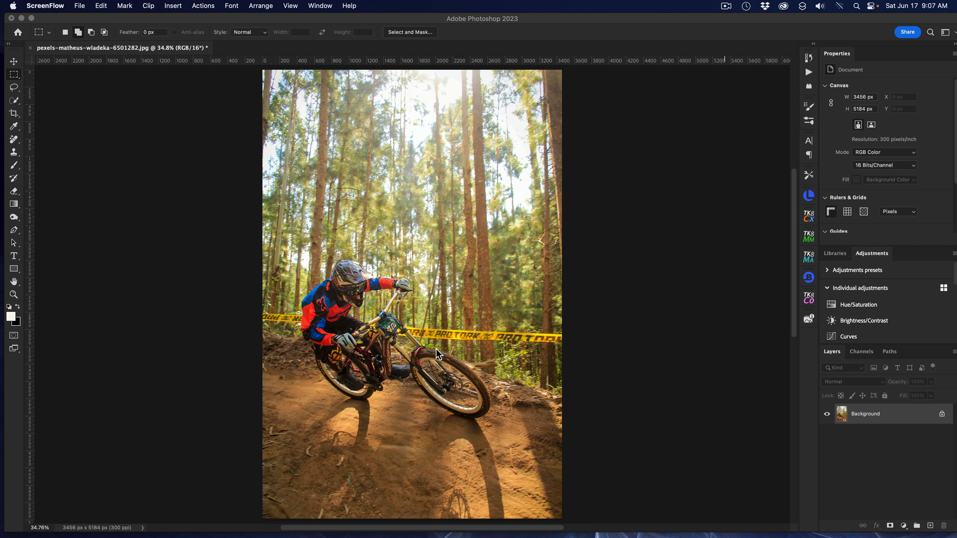
Crop the photo to a 1:1 square around the rider and fit the view on screen.
left_click(17, 118)
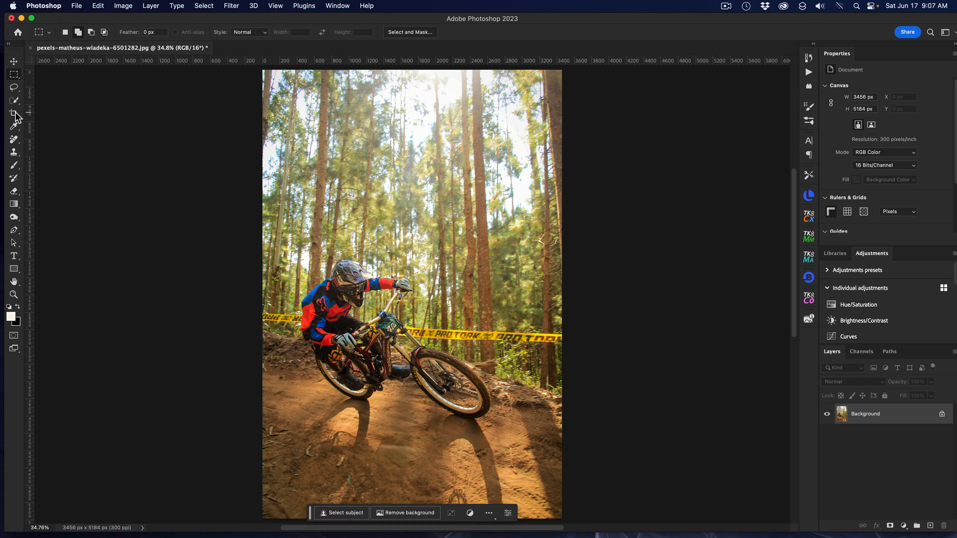
left_click(12, 116)
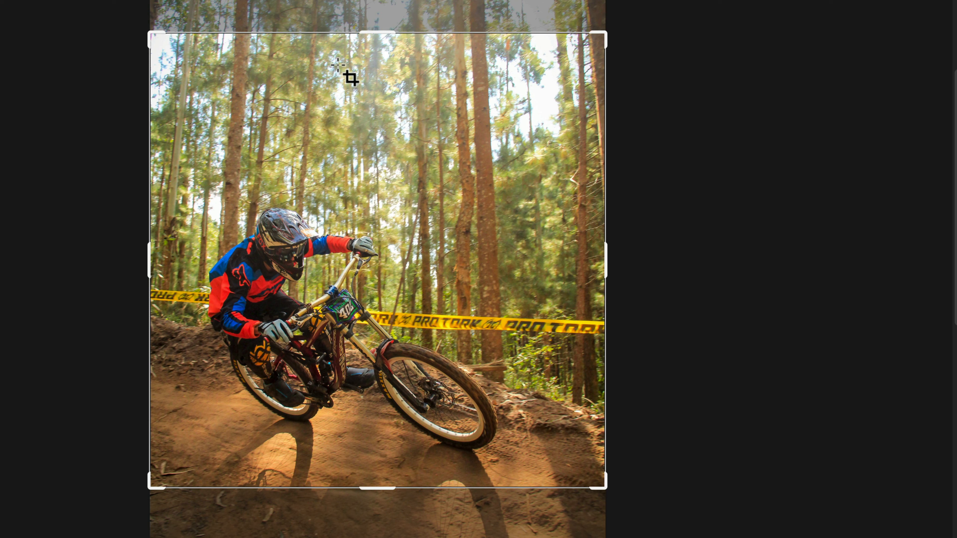
left_click_drag(338, 64, 338, 65)
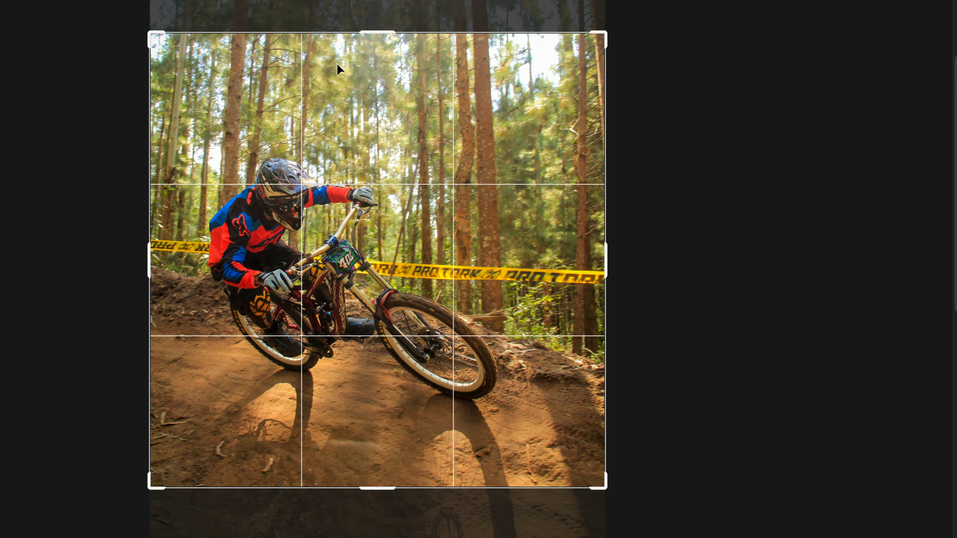
key("Return")
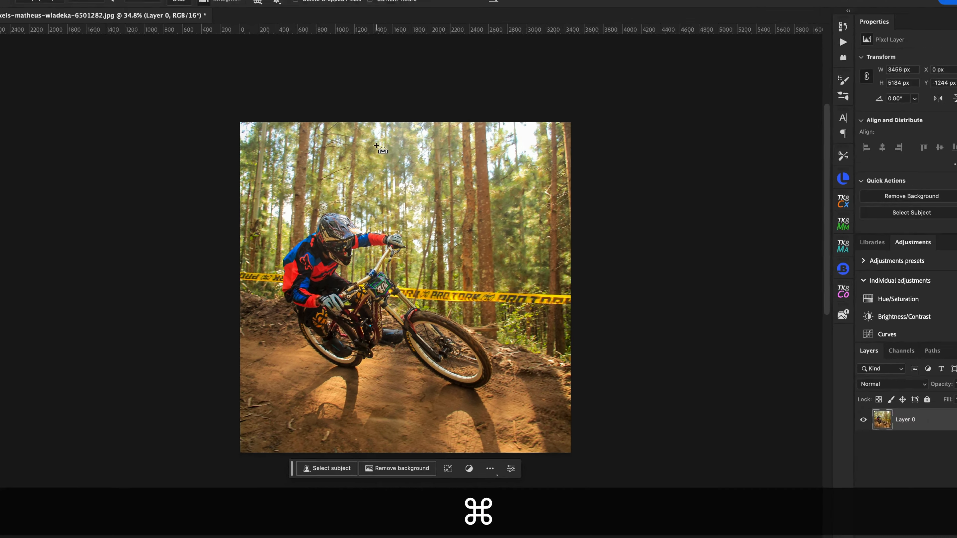
key("super+0")
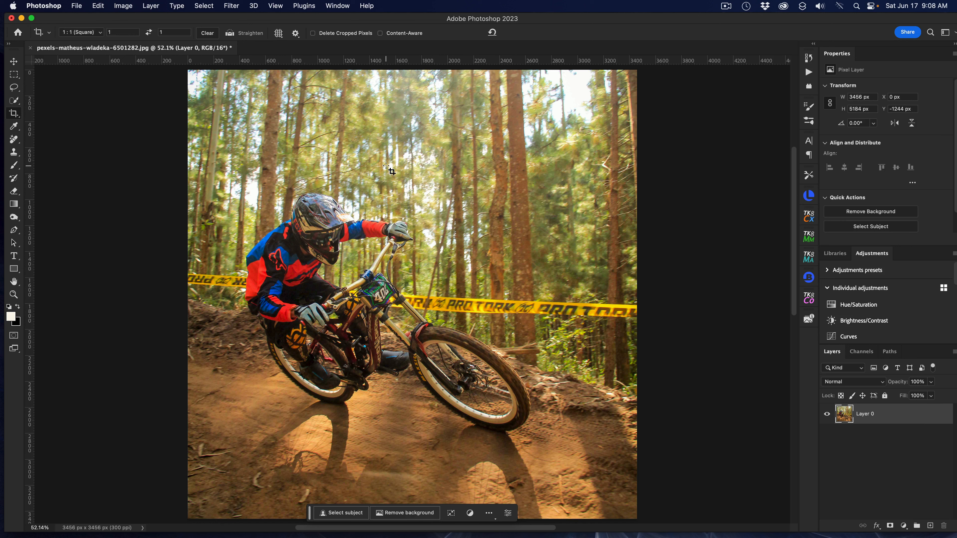
Duplicate the photo layer and select the original Layer 0 underneath.
key("super+j")
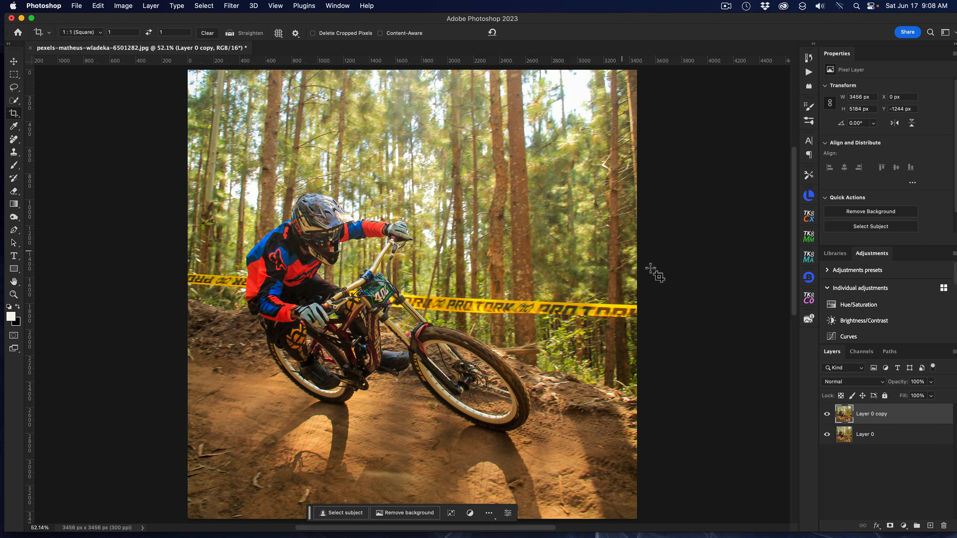
left_click(867, 438)
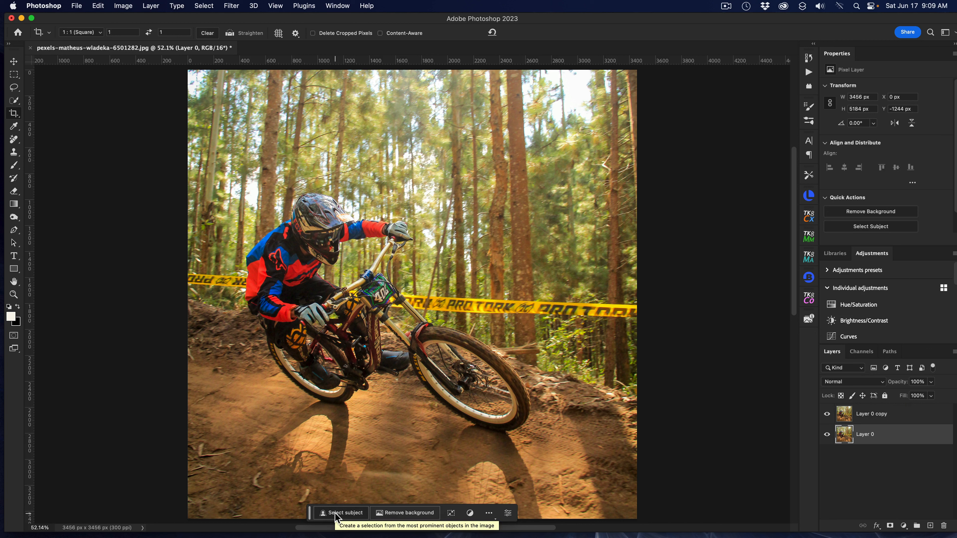
Select the rider and bike on Layer 0 with Select Subject.
left_click(198, 5)
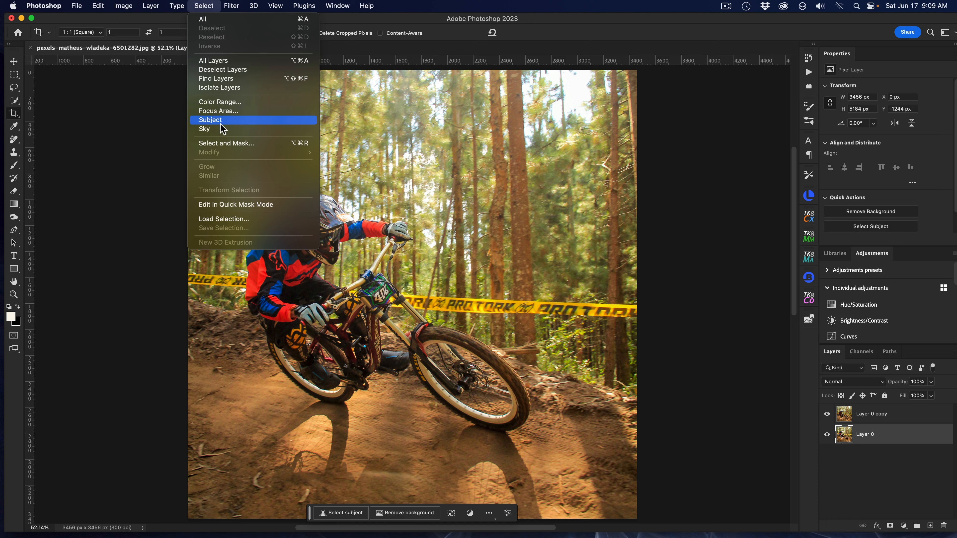
left_click(691, 111)
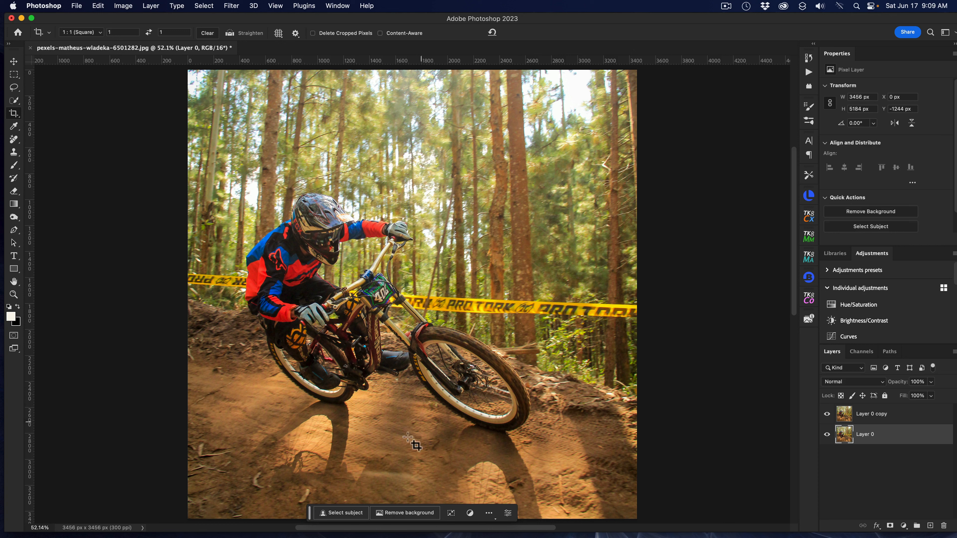
left_click(350, 513)
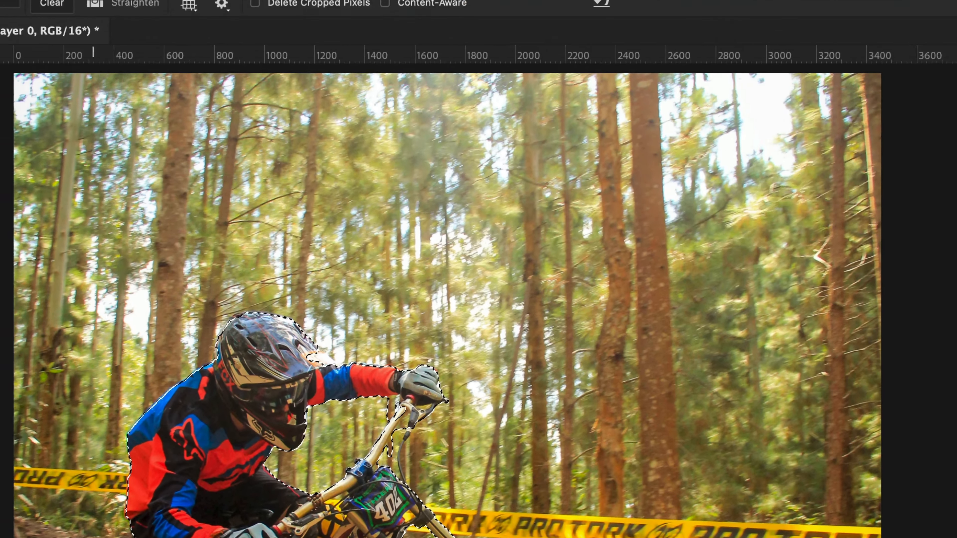
Expand the subject selection by 20 pixels.
left_click(52, 11)
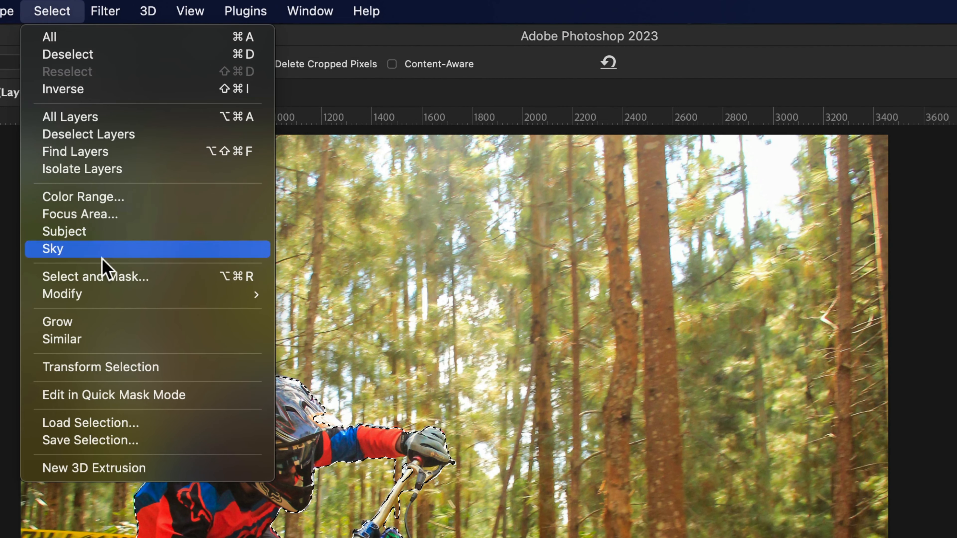
mouse_move(117, 297)
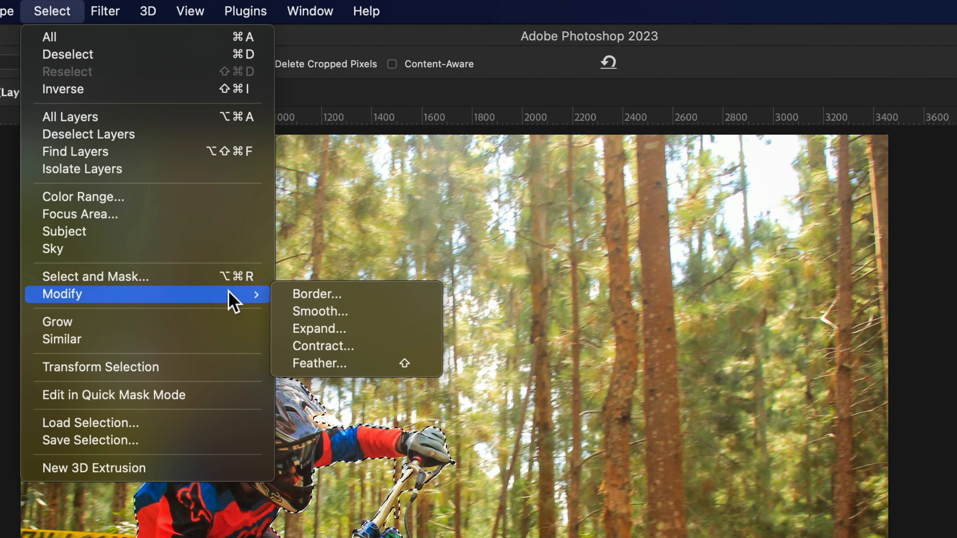
left_click(356, 331)
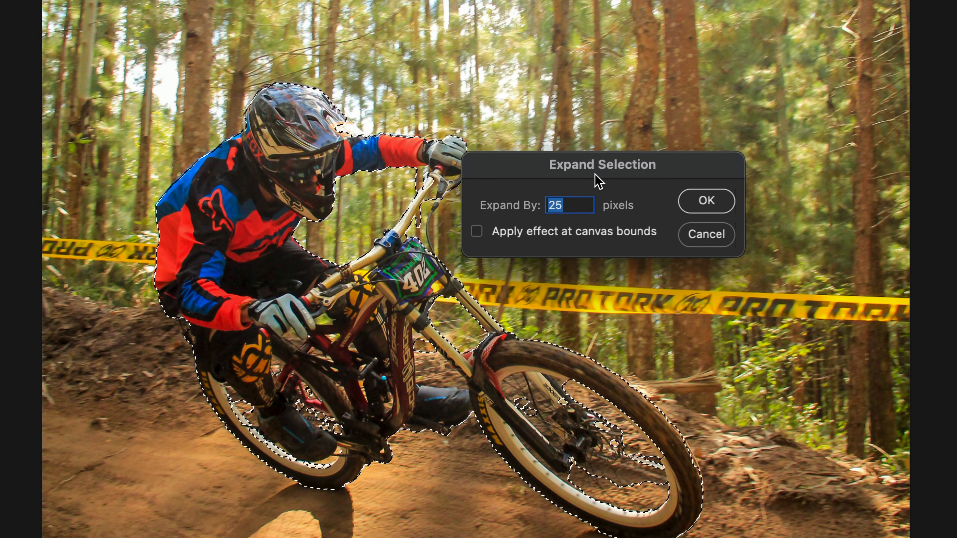
type("20")
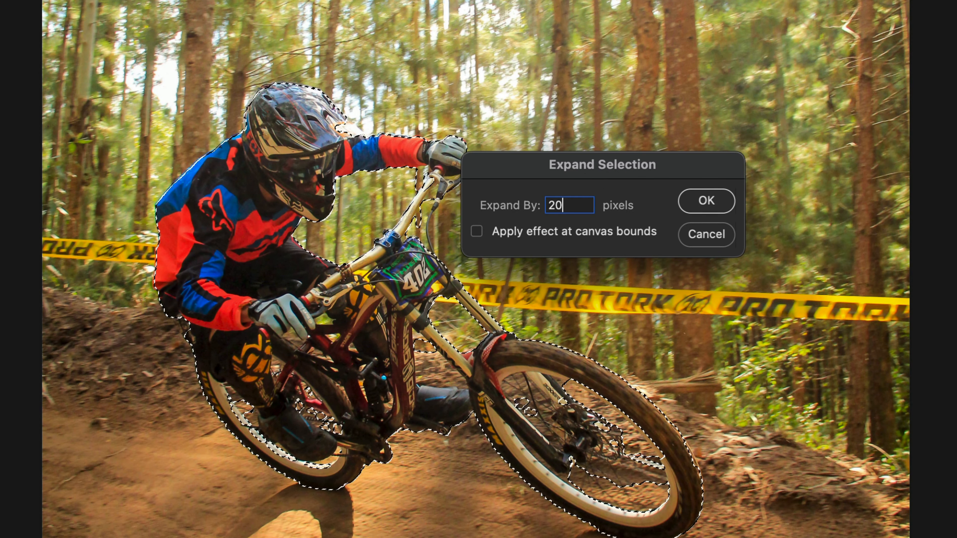
left_click(712, 207)
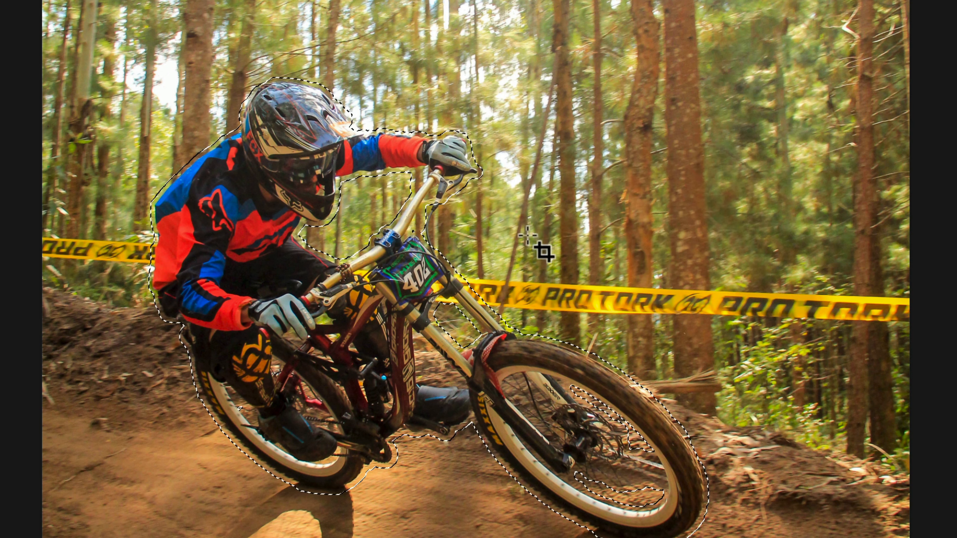
Remove the rider from Layer 0 by deleting and filling the expanded selection.
scroll(527, 235, "up", 3)
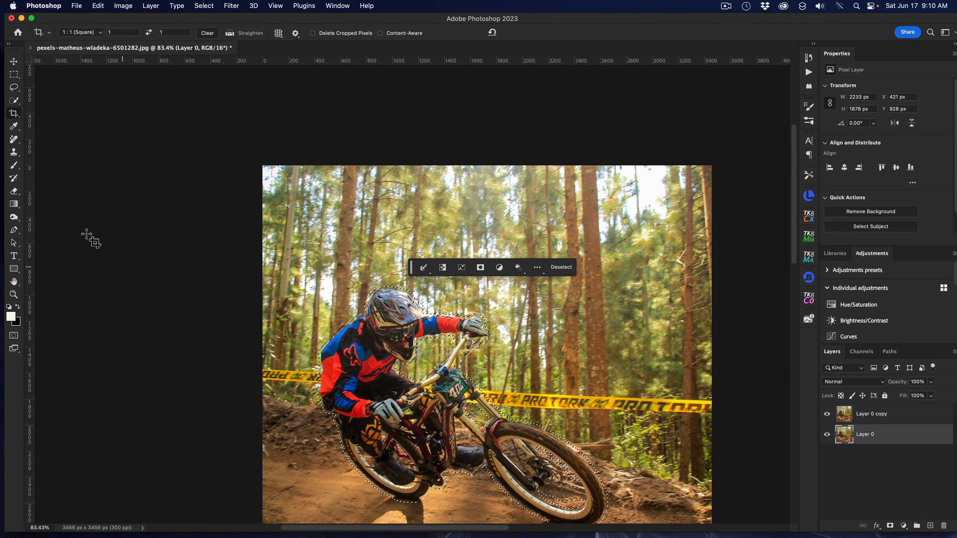
key("super+plus")
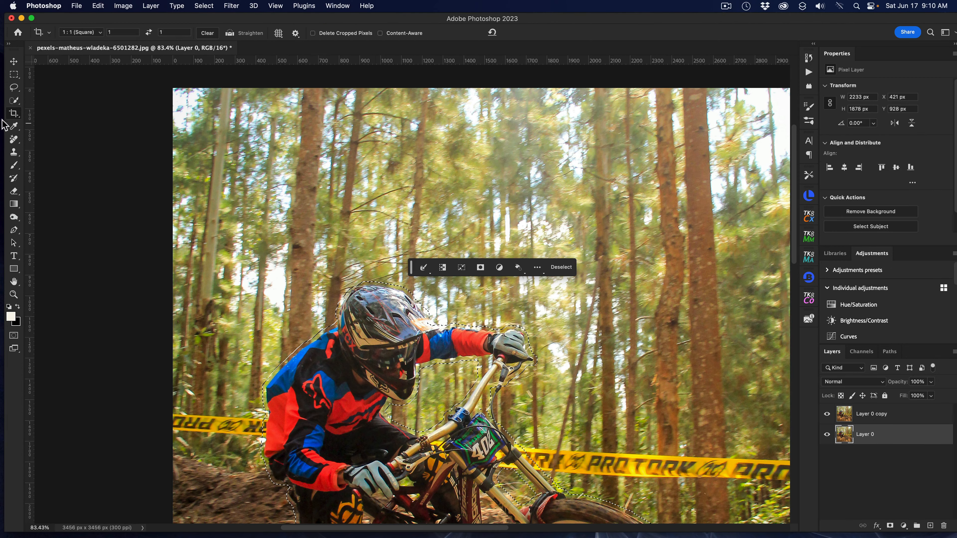
left_click(13, 75)
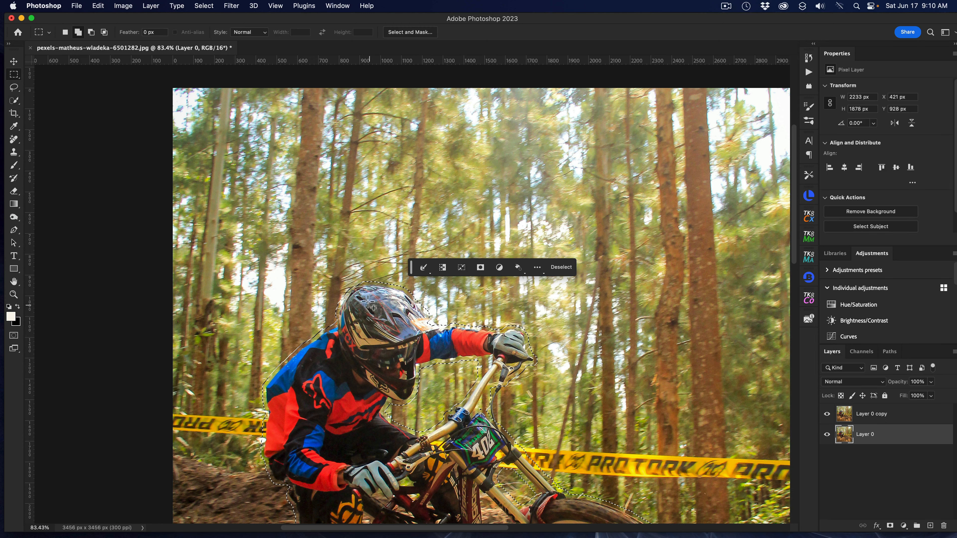
right_click(371, 318)
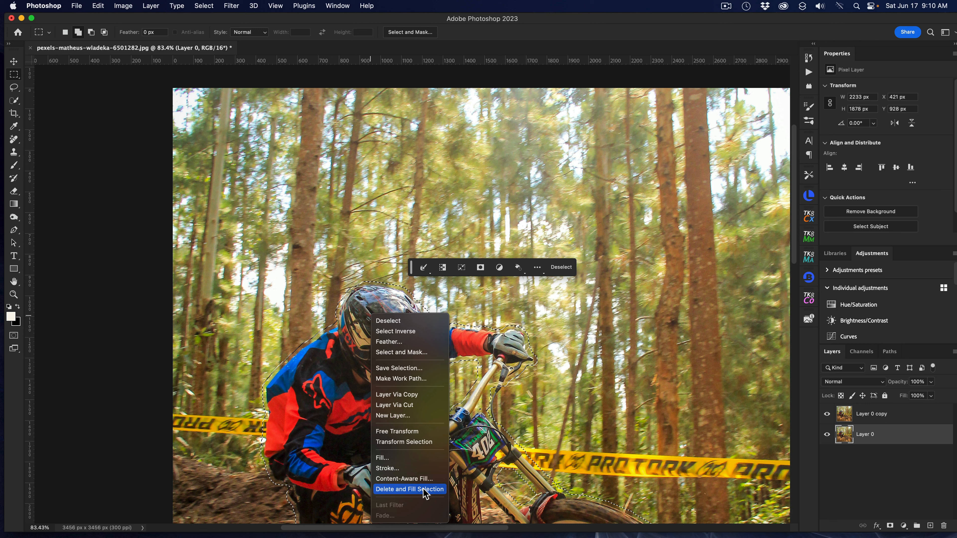
left_click(409, 489)
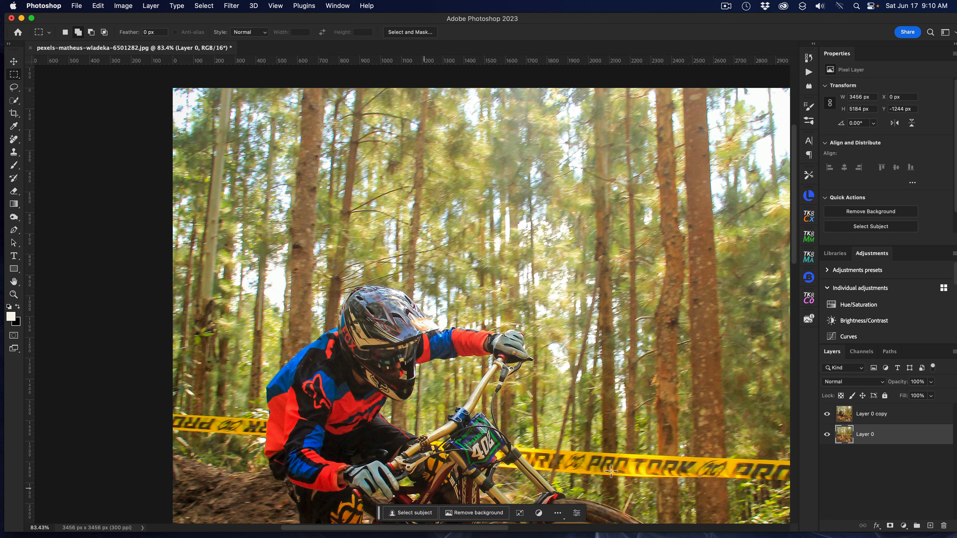
Hide Layer 0 copy to inspect the filled background on Layer 0, then show it again.
left_click(826, 414)
scroll(653, 328, "down", 3)
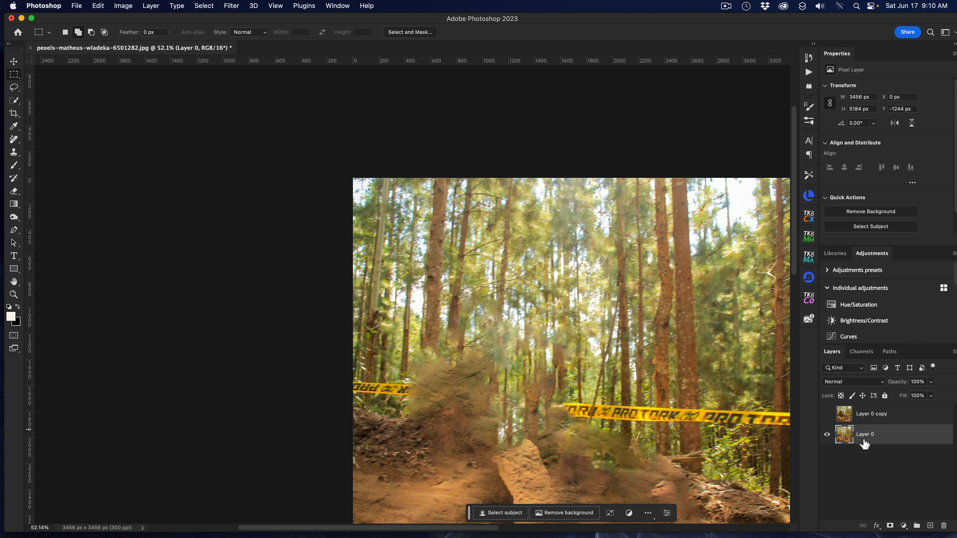
left_click(827, 413)
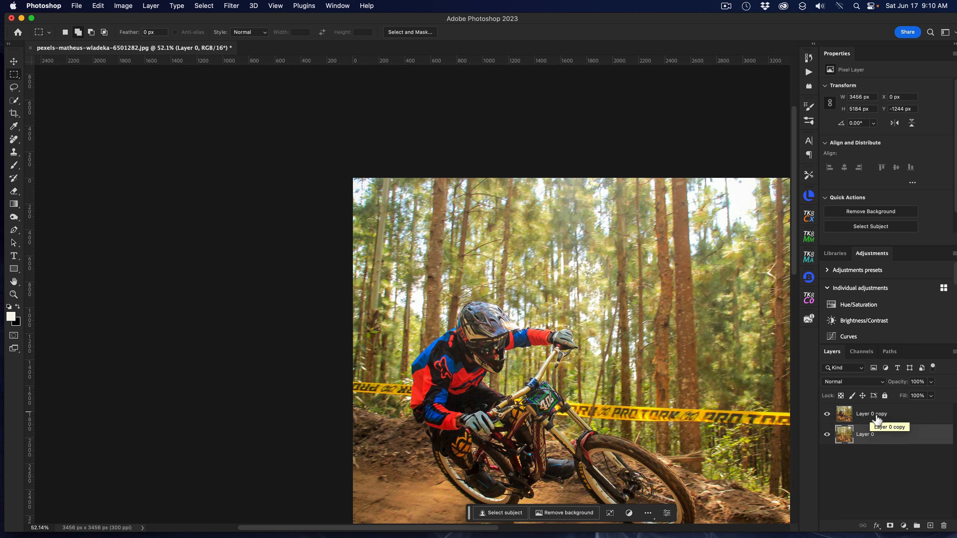
Remove the background from Layer 0 copy and toggle Layer 0's visibility to check the cutout.
left_click(876, 419)
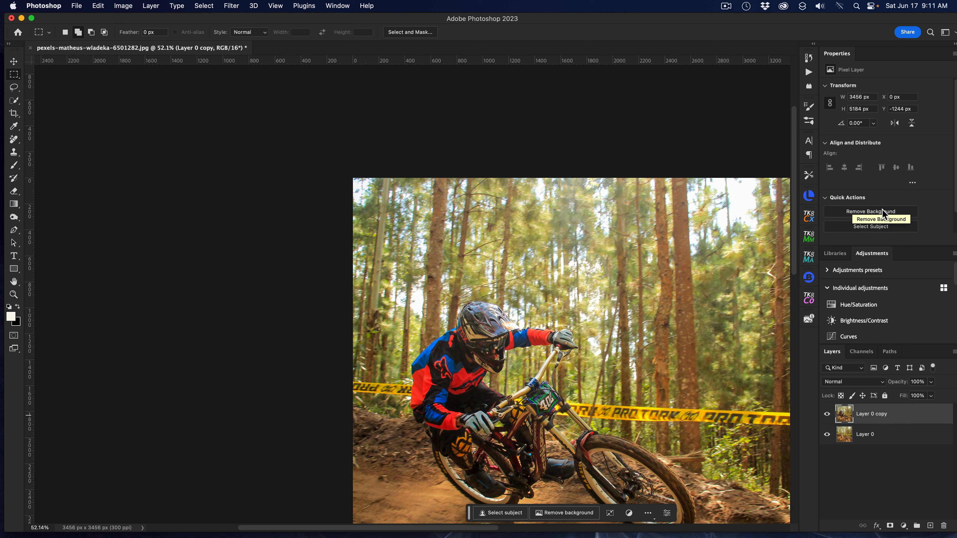
left_click(882, 209)
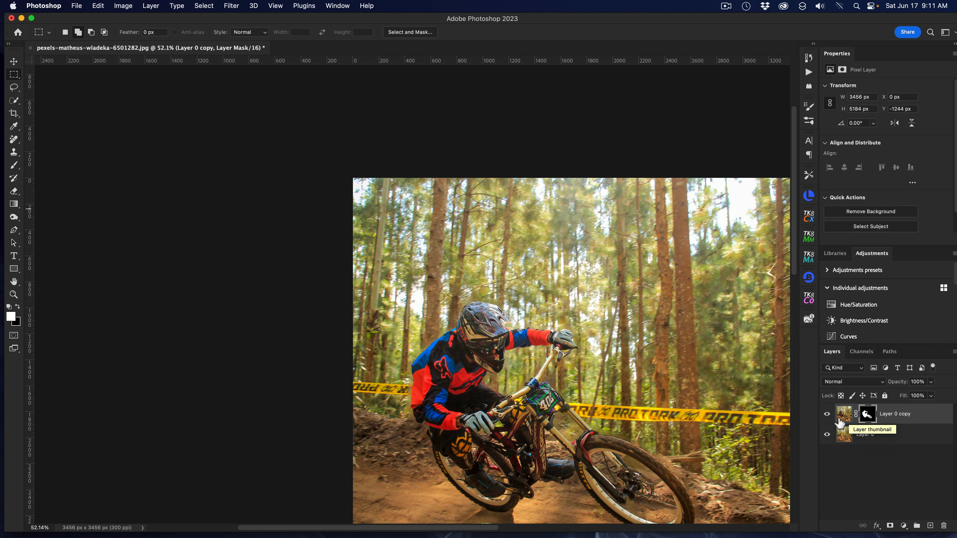
left_click(825, 435)
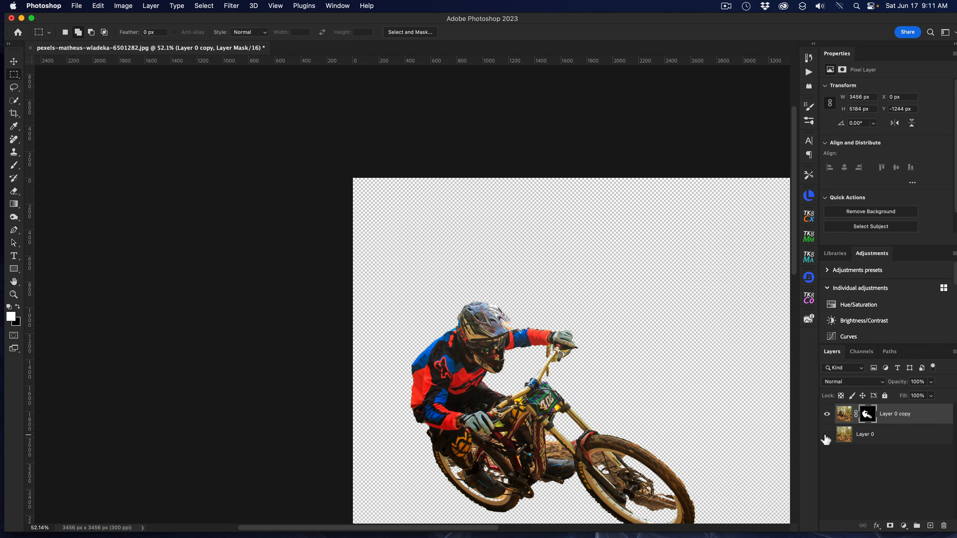
left_click(825, 436)
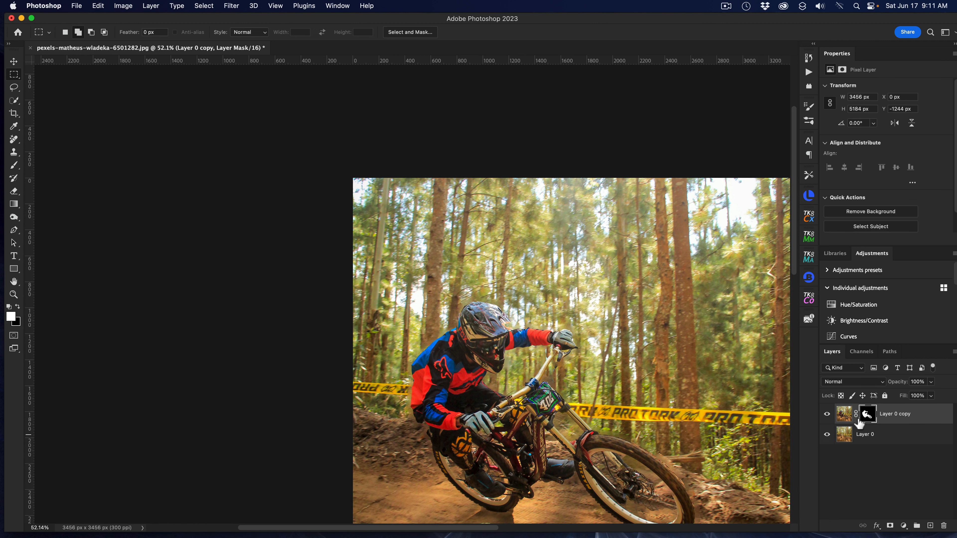
Convert Layer 0 into a smart object.
left_click(873, 437)
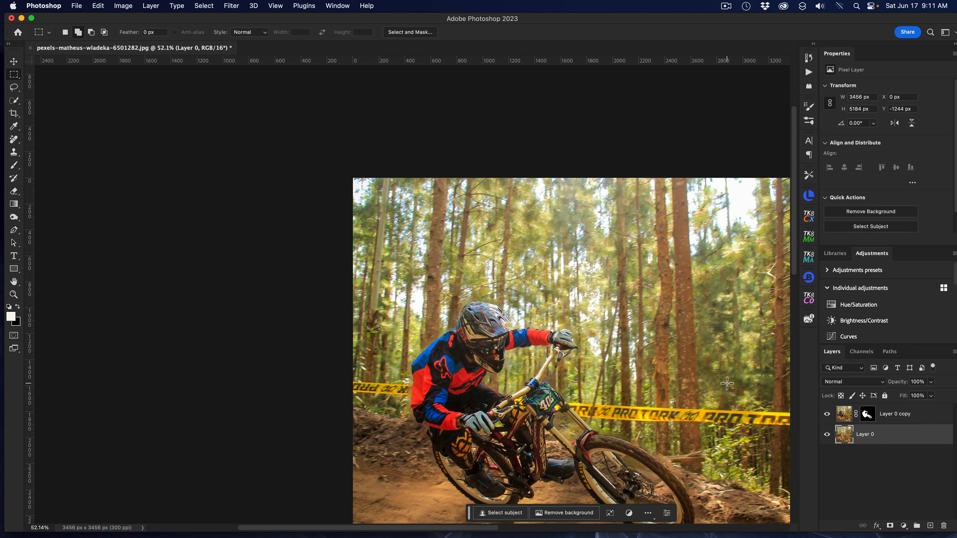
key("super+0")
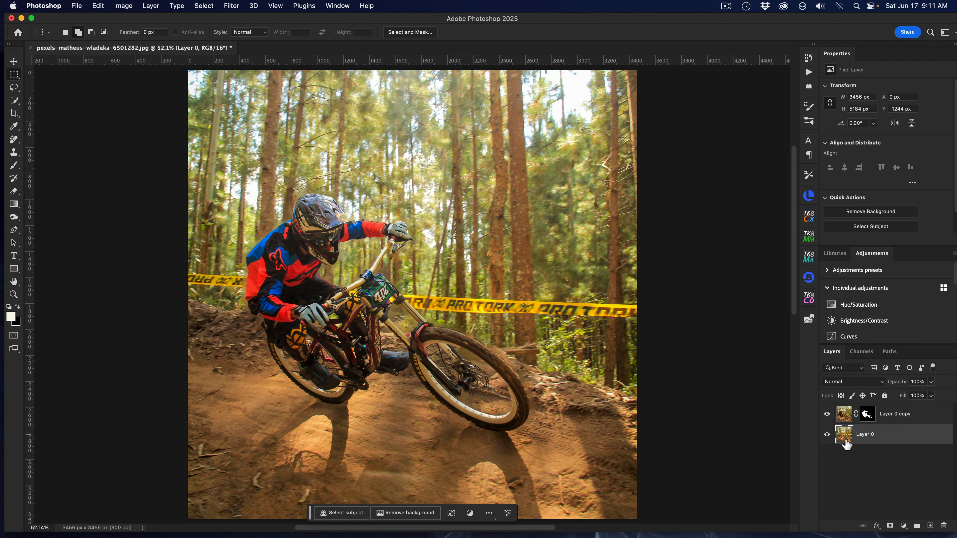
right_click(854, 439)
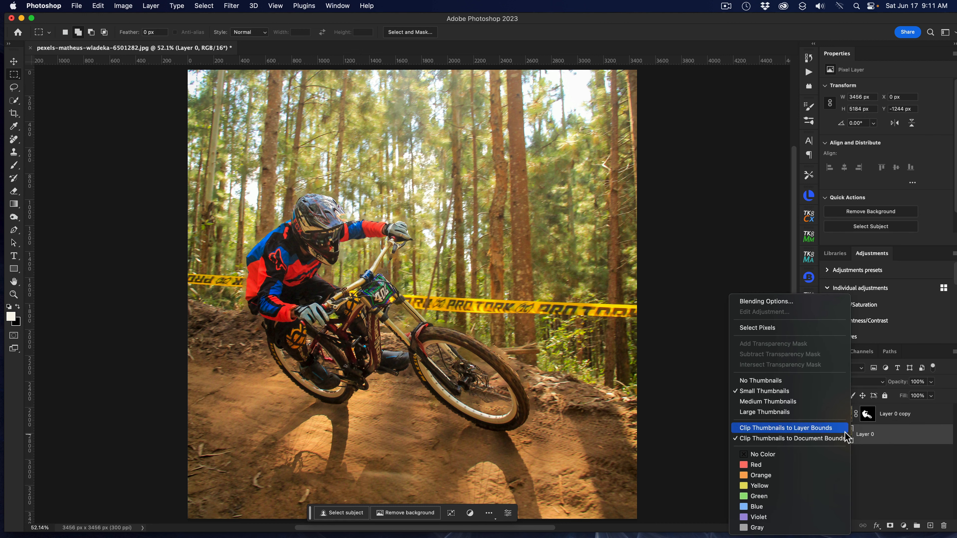
right_click(876, 435)
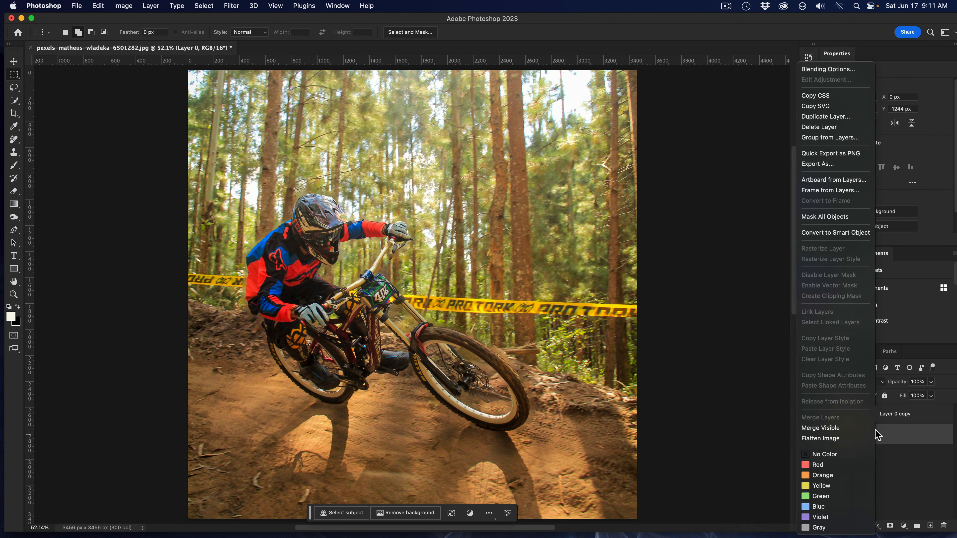
left_click(850, 234)
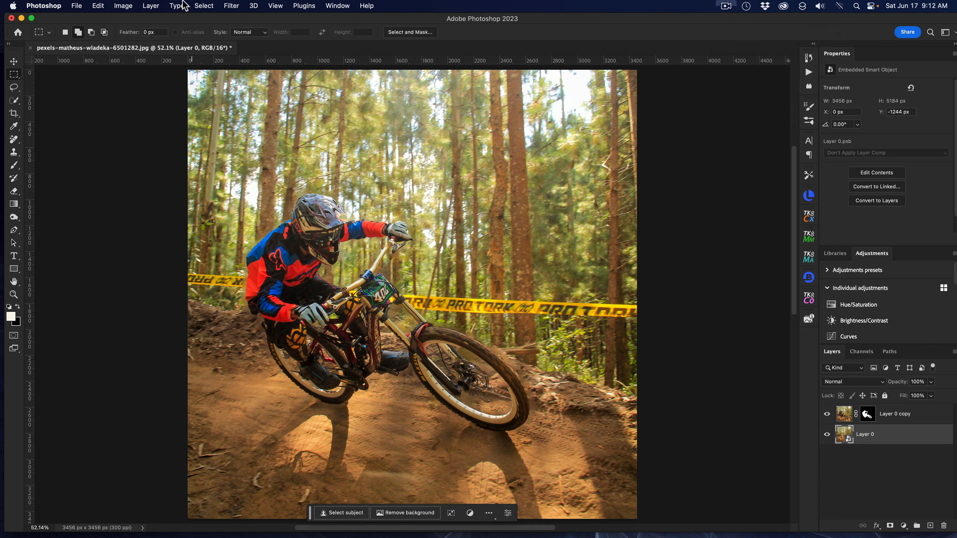
Open the Path Blur filter on Layer 0 and reposition its path along the ground below the bike, bending it slightly downward.
left_click(238, 6)
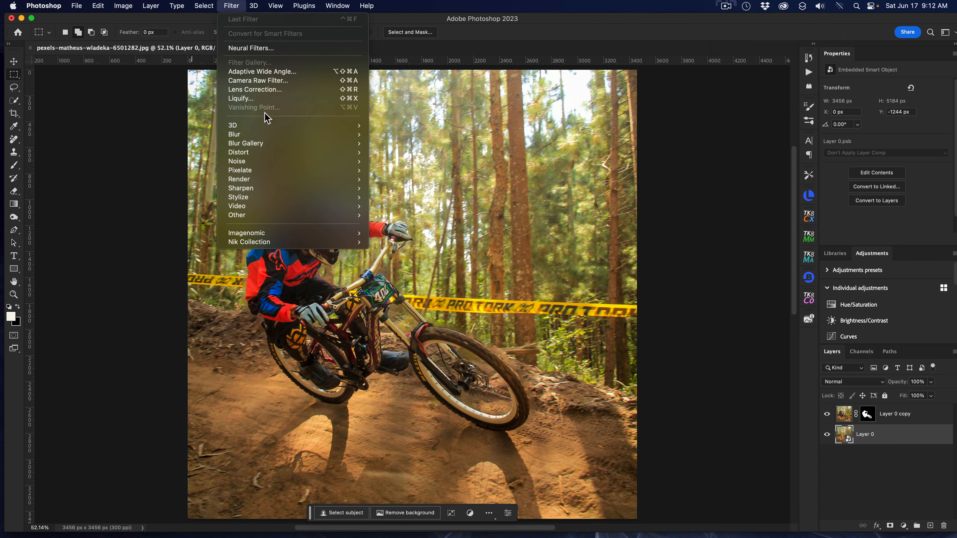
mouse_move(331, 136)
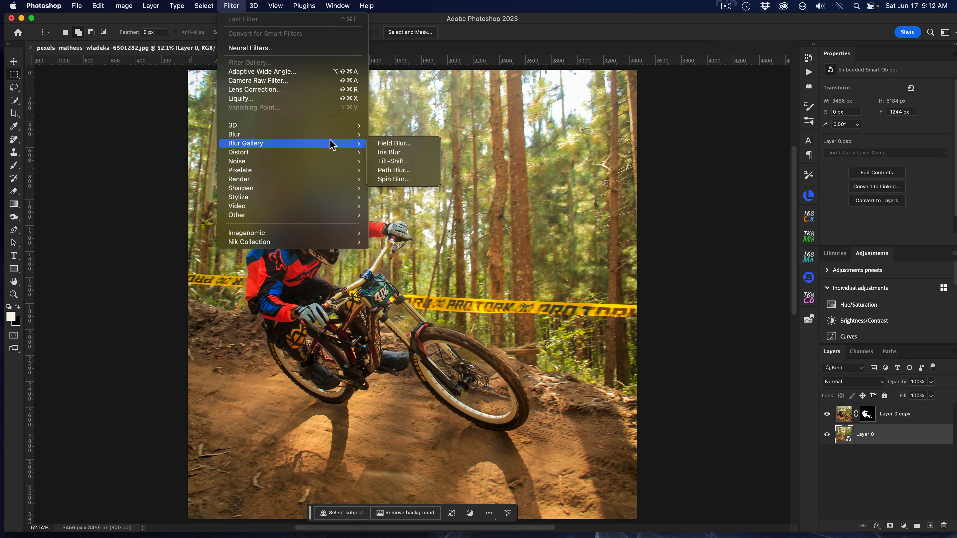
left_click(414, 172)
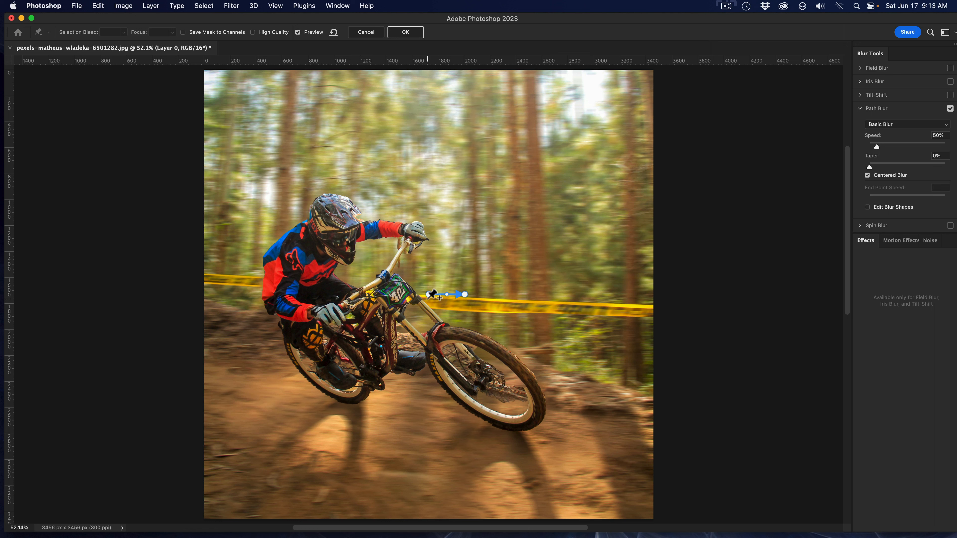
left_click_drag(428, 295, 321, 406)
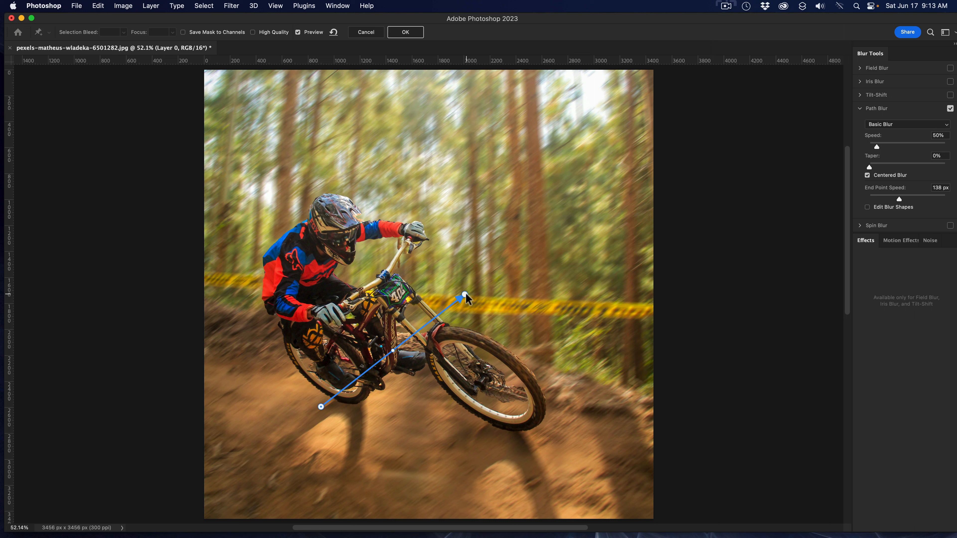
left_click_drag(465, 296, 514, 448)
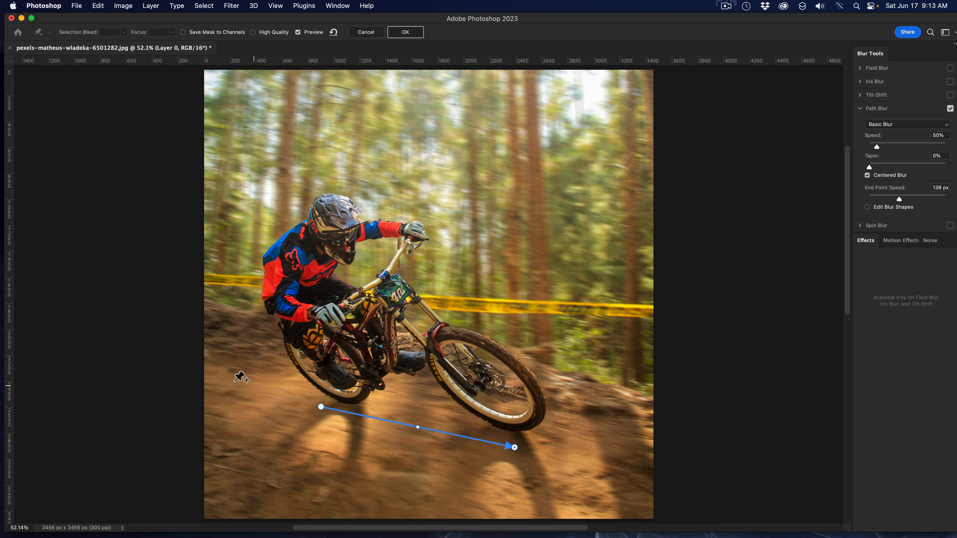
left_click(418, 427)
left_click_drag(417, 427, 418, 421)
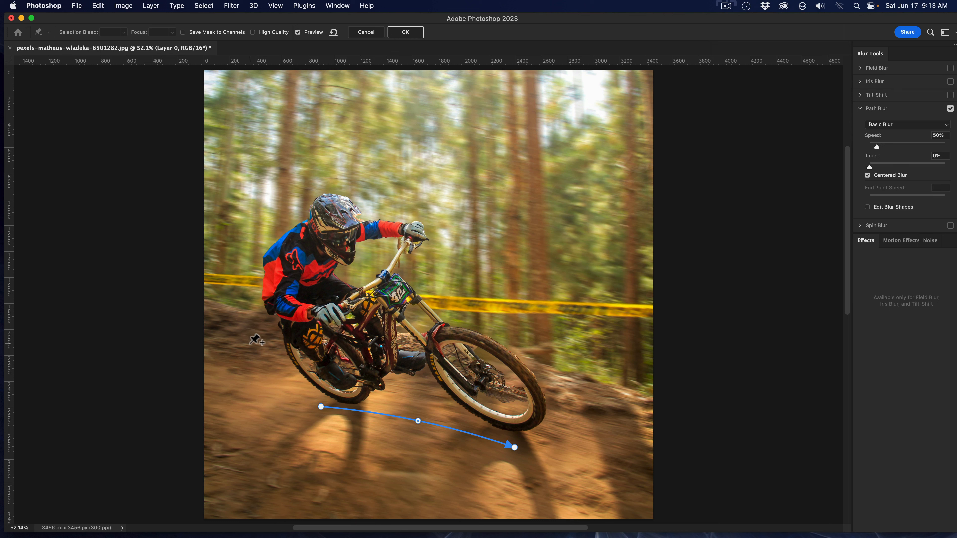
Add two more blur paths, one behind the front wheel and one from the left edge to the rear wheel, and adjust their curves.
left_click(452, 318)
double_click(585, 350)
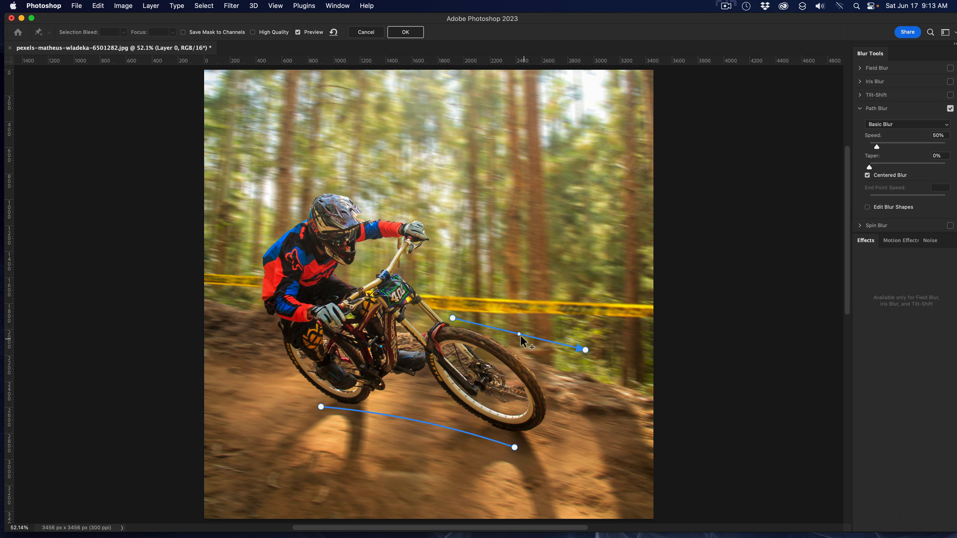
left_click(215, 328)
double_click(321, 362)
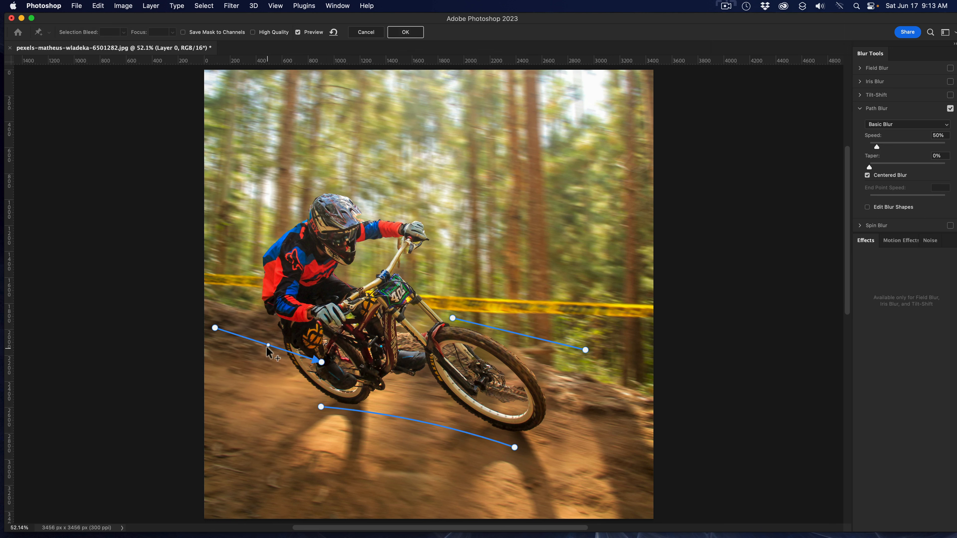
left_click_drag(267, 346, 269, 340)
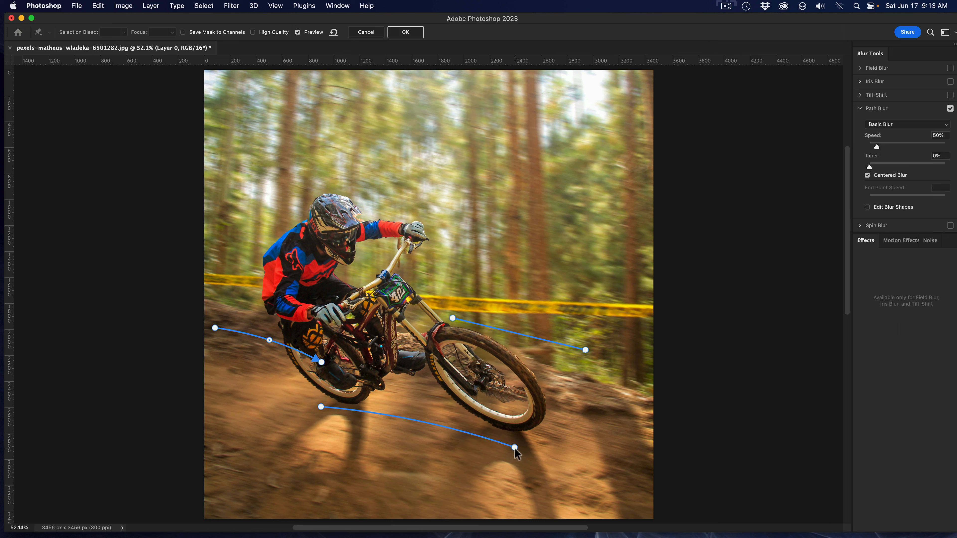
left_click_drag(514, 447, 513, 454)
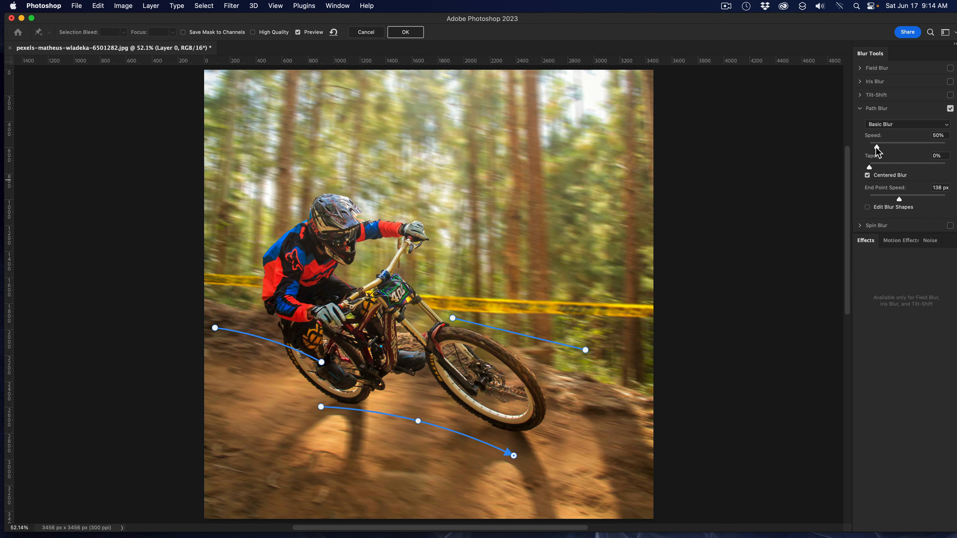
Set the Path Blur speed to 65% with High Quality enabled and commit the blur.
left_click_drag(877, 148, 883, 147)
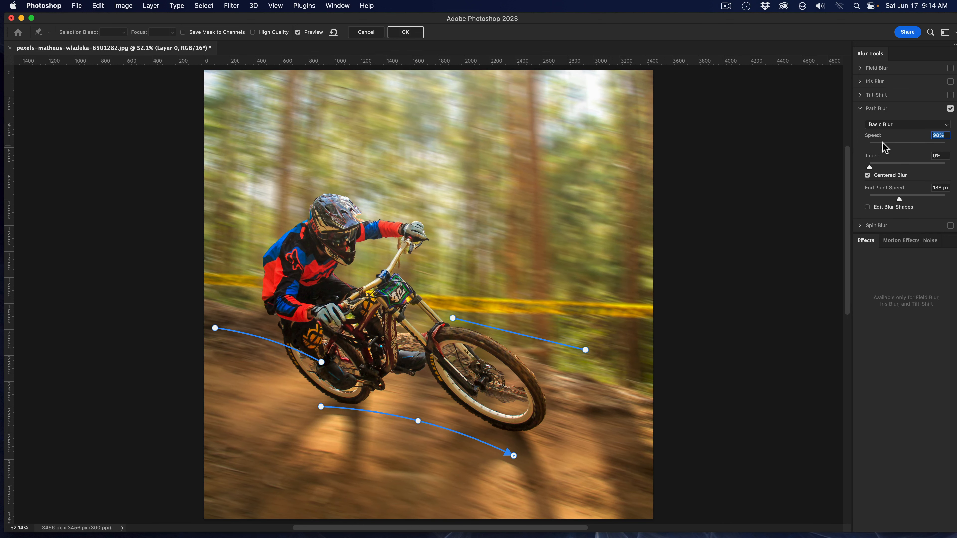
left_click_drag(884, 147, 911, 146)
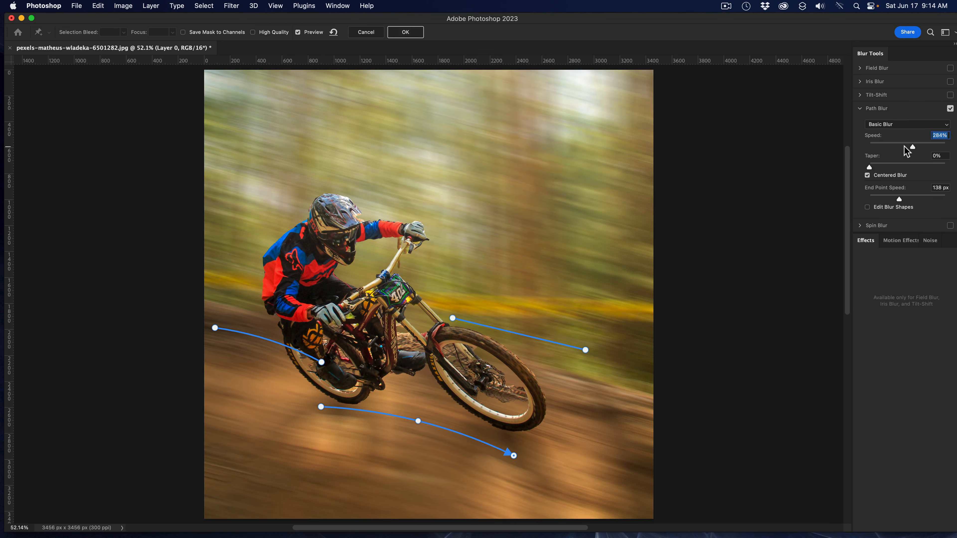
left_click_drag(912, 149, 883, 144)
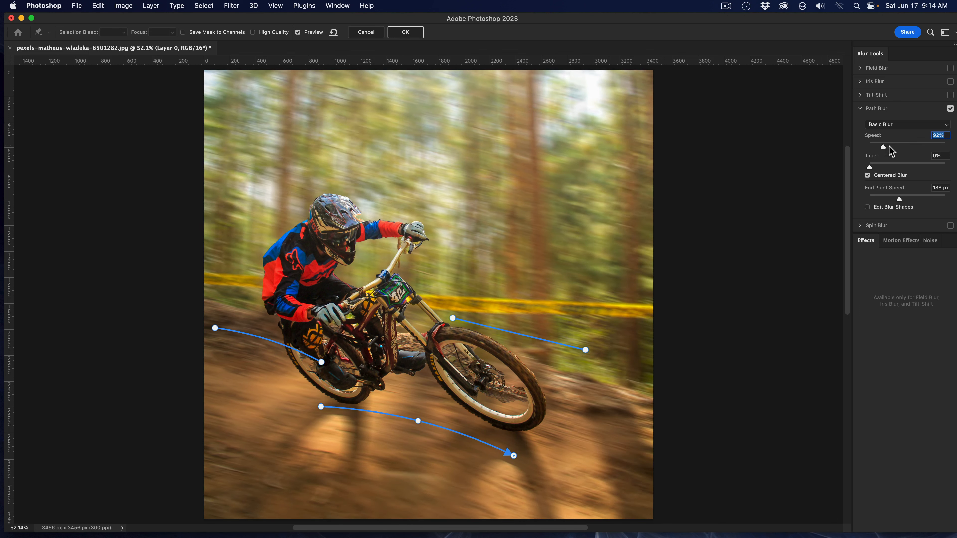
left_click_drag(882, 148, 875, 148)
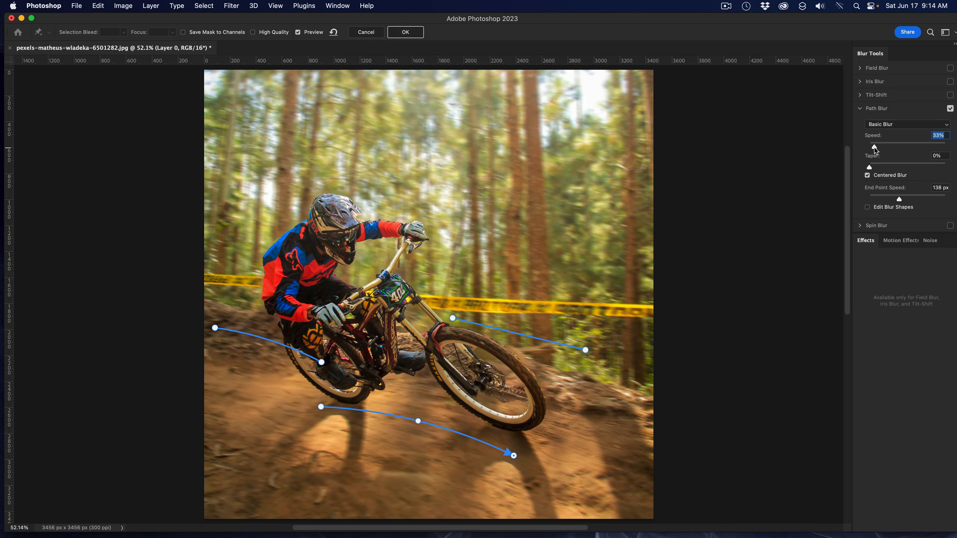
left_click_drag(876, 151, 879, 148)
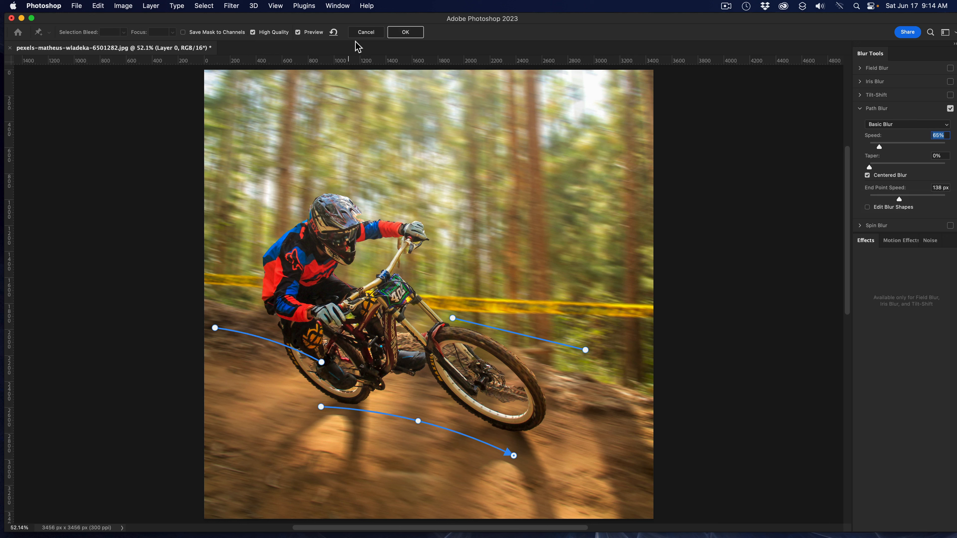
left_click(405, 31)
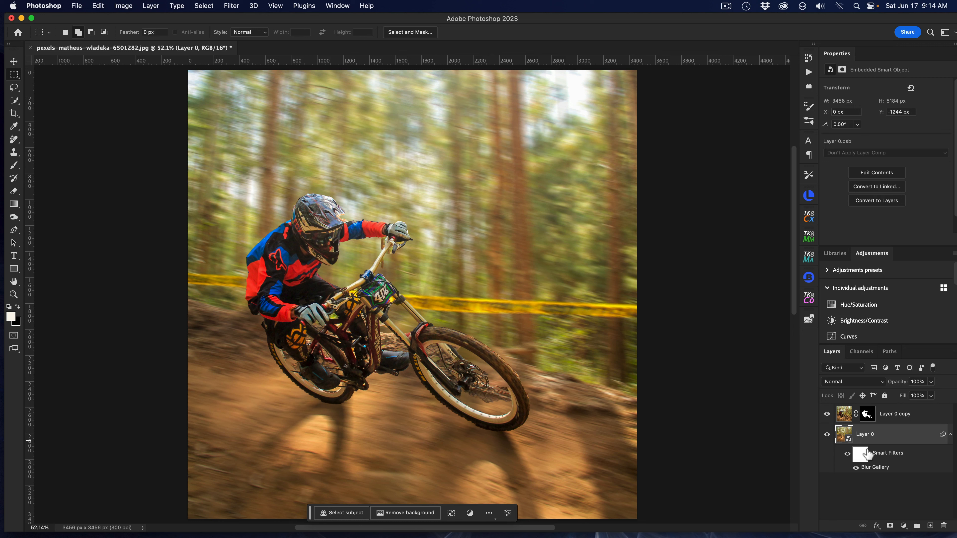
Toggle the smart filter visibility off and on to compare the image before and after the blur.
left_click(847, 455)
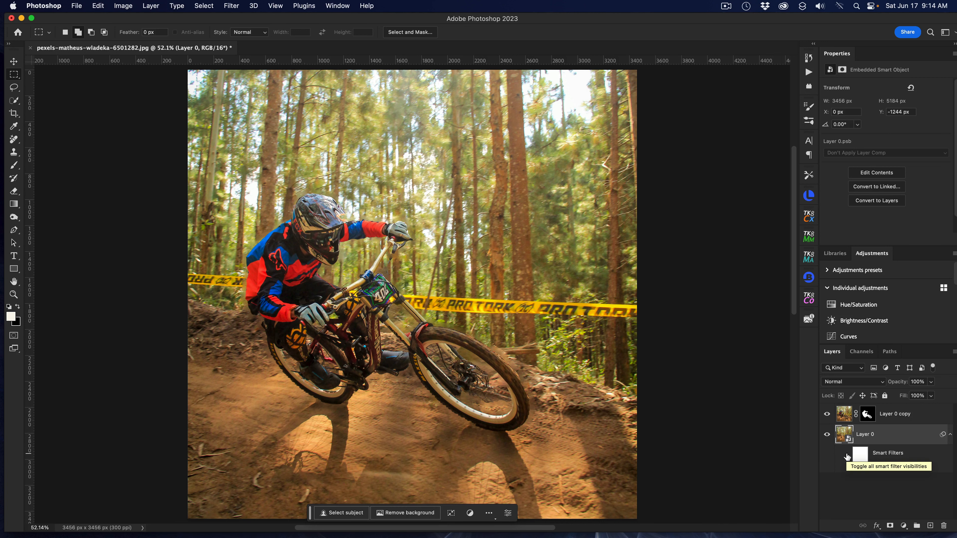
left_click(847, 455)
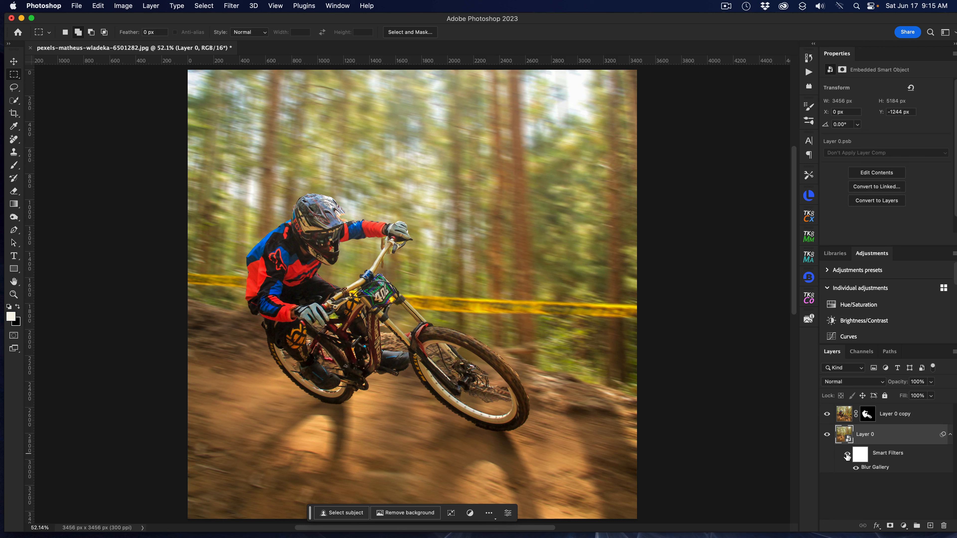
Reopen the Blur Gallery smart filter, raise the Path Blur speed to 108%, and apply it.
double_click(873, 467)
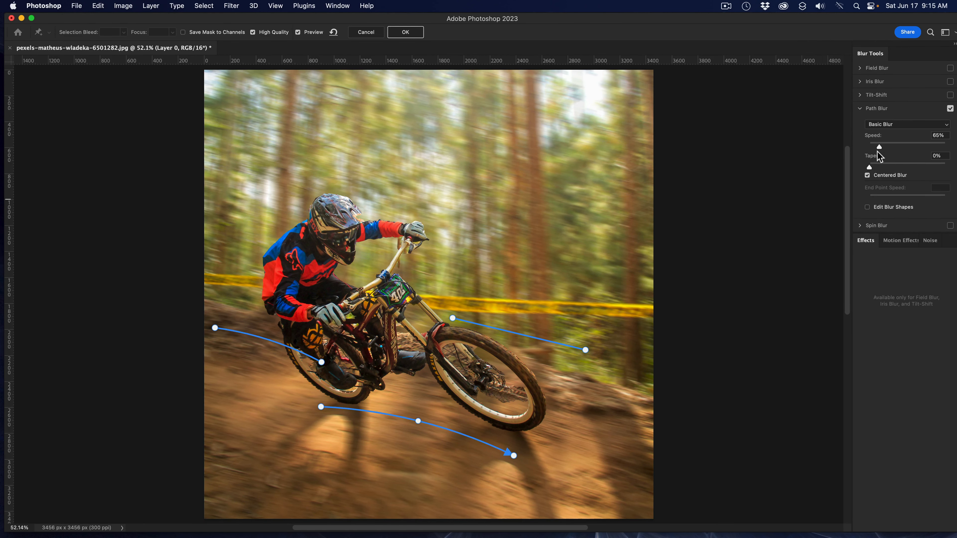
left_click_drag(879, 147, 888, 151)
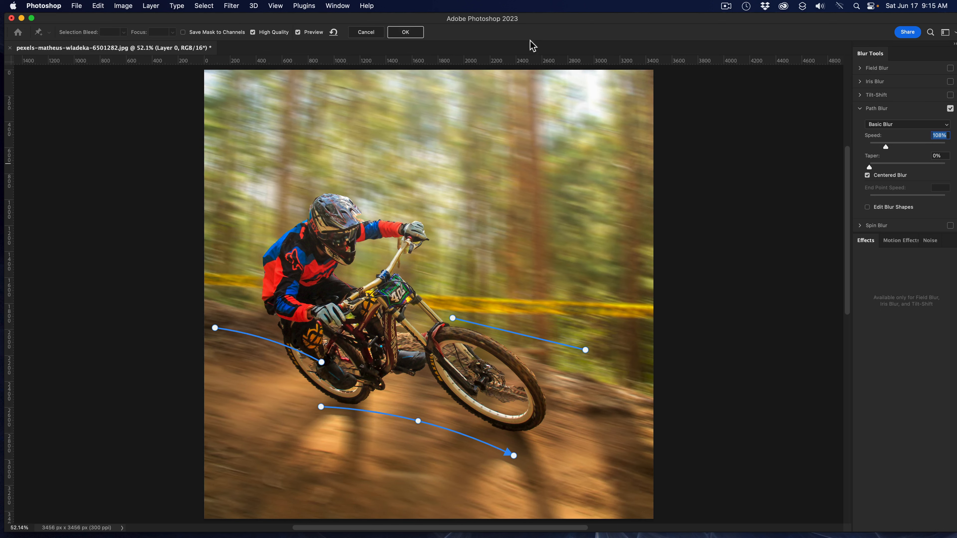
left_click(405, 33)
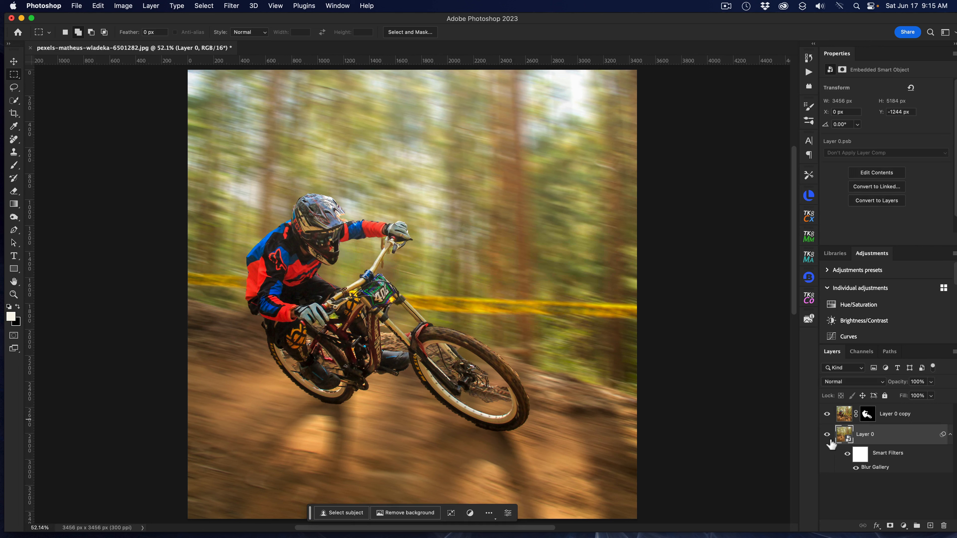
Hide and show the smart filters again to compare the stronger blur with the original.
left_click(847, 454)
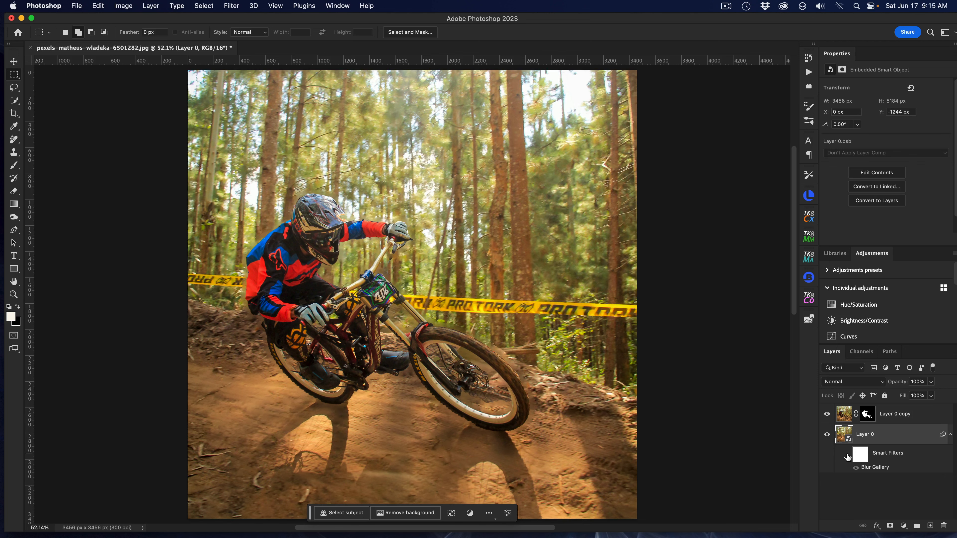
left_click(847, 455)
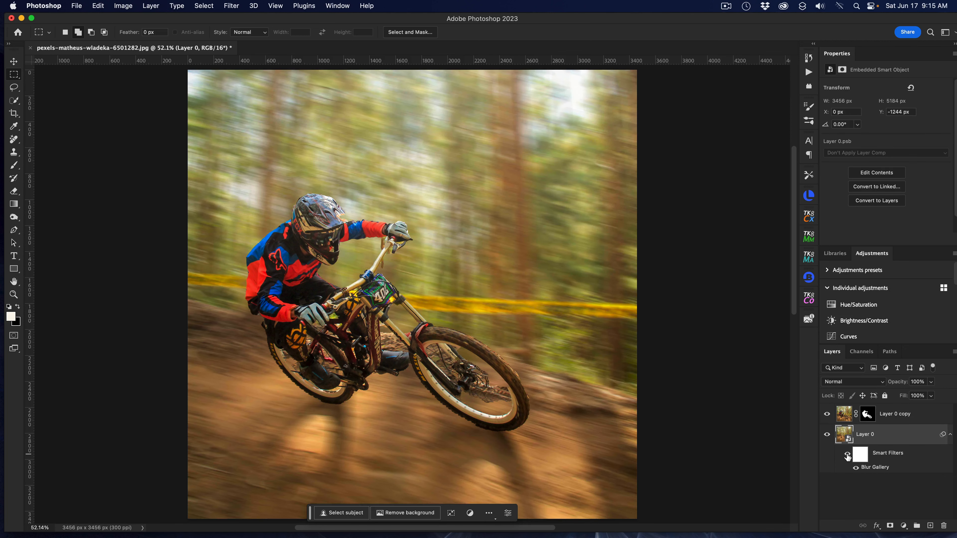